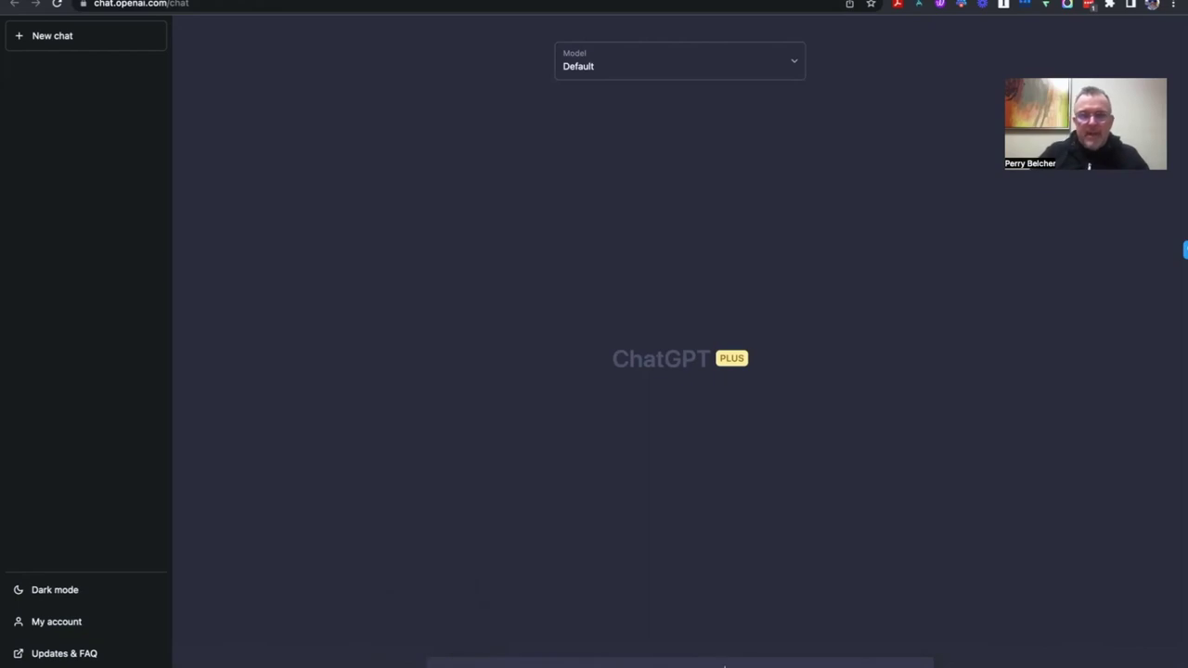
Tell ChatGPT about a book titled "worm farming for fun and profit" for the US market, sold on Amazon Kindle, asking whether it understands each point
{"action": "mouse_move", "coordinate": [724, 665]}
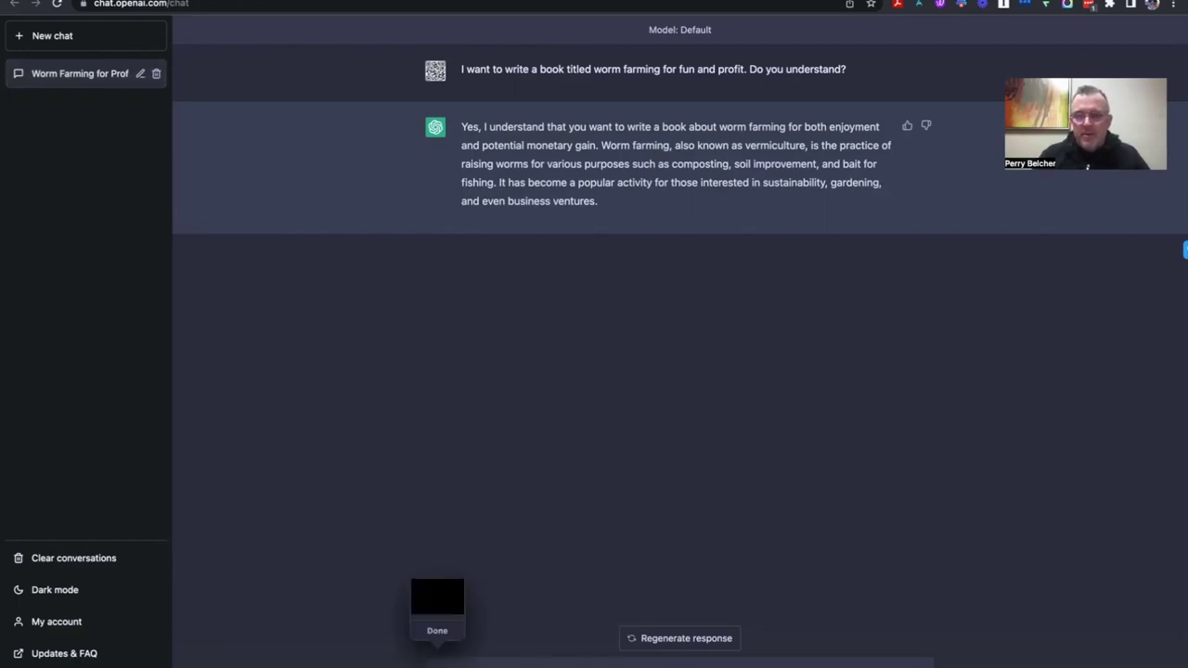
{"action": "key", "text": "Return"}
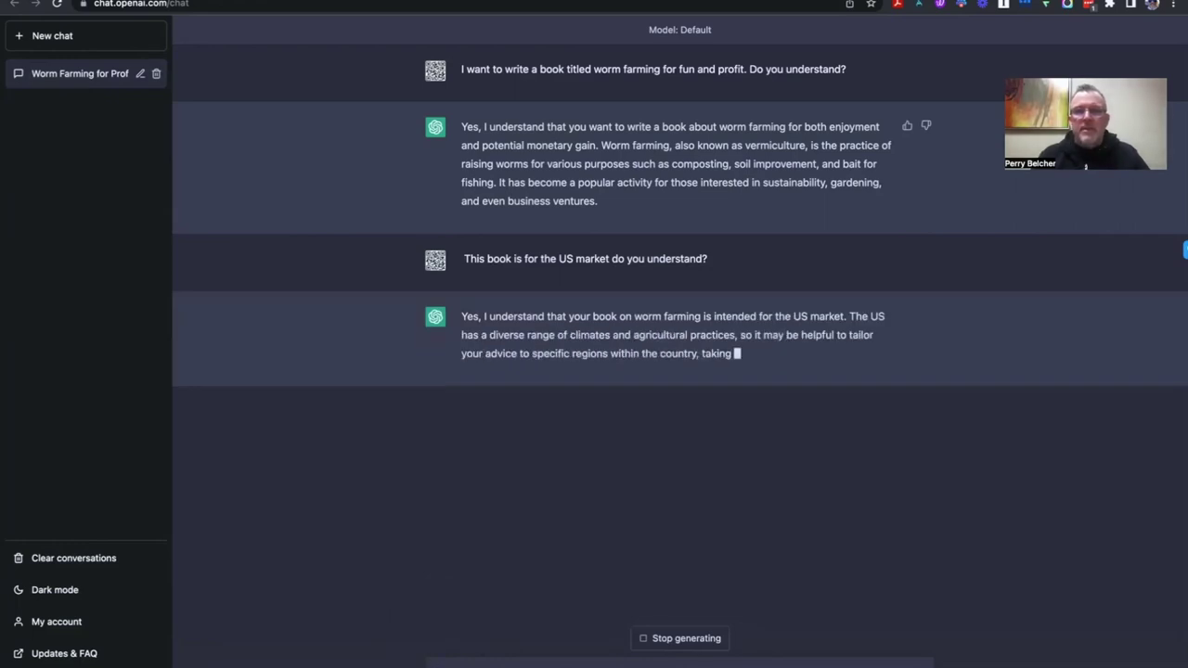
{"action": "key", "text": "ctrl"}
{"action": "key", "text": "ctrl"}
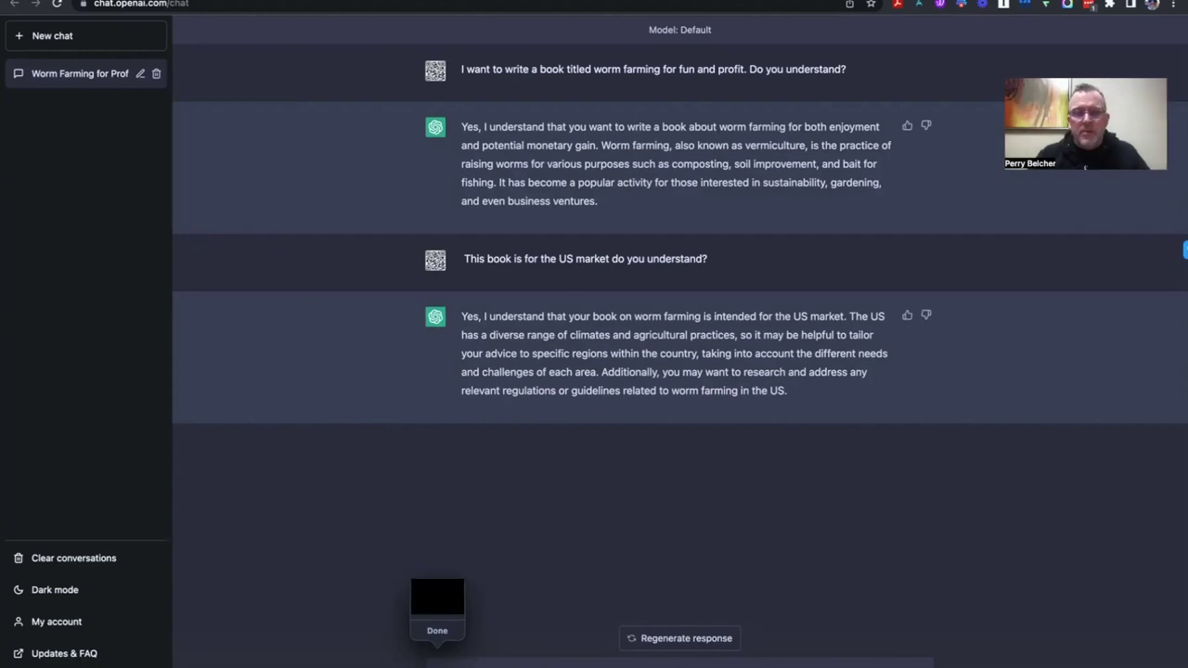
{"action": "key", "text": "Return"}
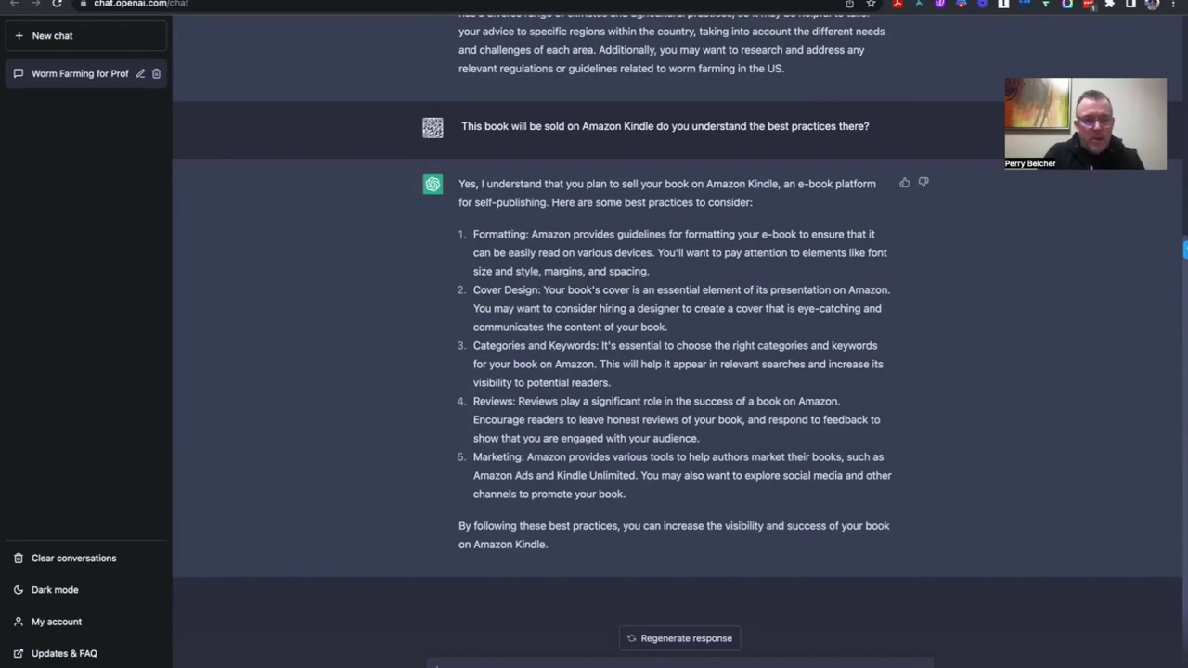
Request an outline for the worm farming book and 10 alternative titles for it
{"action": "mouse_move", "coordinate": [458, 665]}
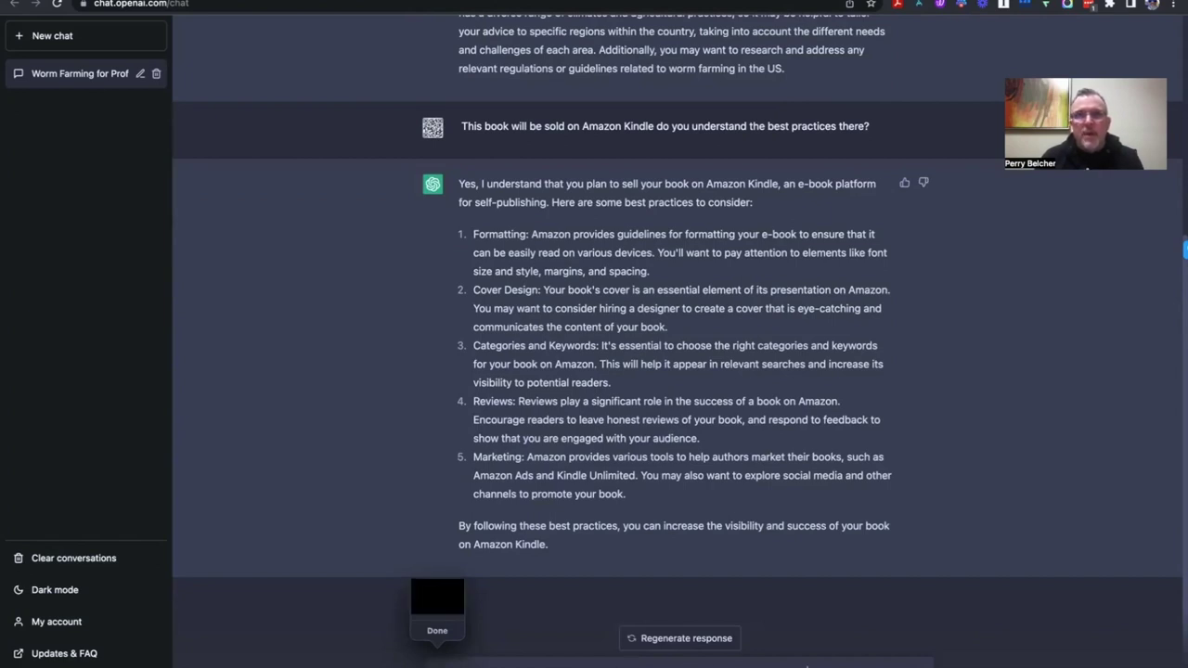
{"action": "key", "text": "Return"}
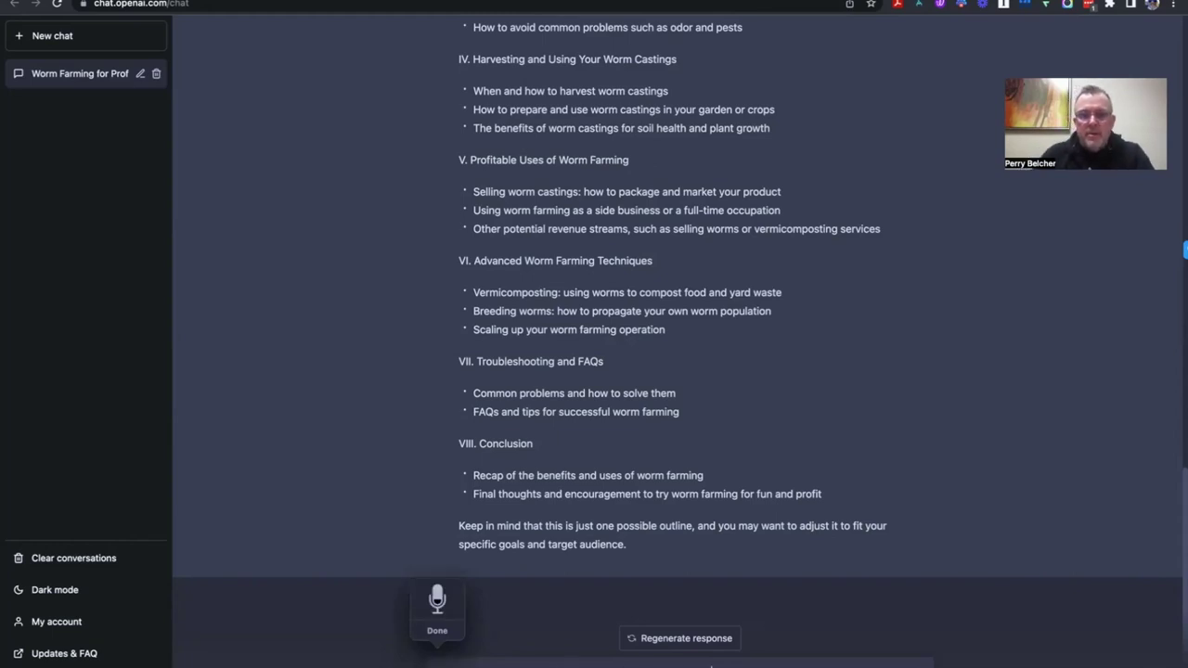
{"action": "key", "text": "Return"}
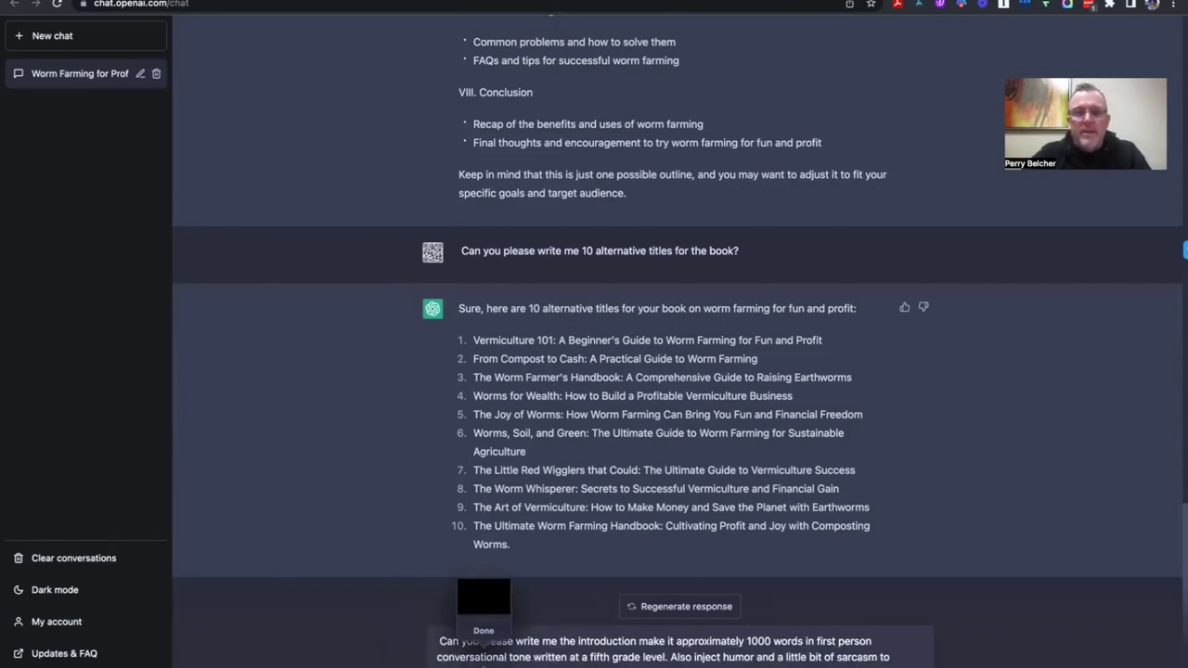
Request an introduction of approximately 1000 words in first person conversational tone, fifth grade level, with humor and a little sarcasm, and stop the response partway
{"action": "key", "text": "Return"}
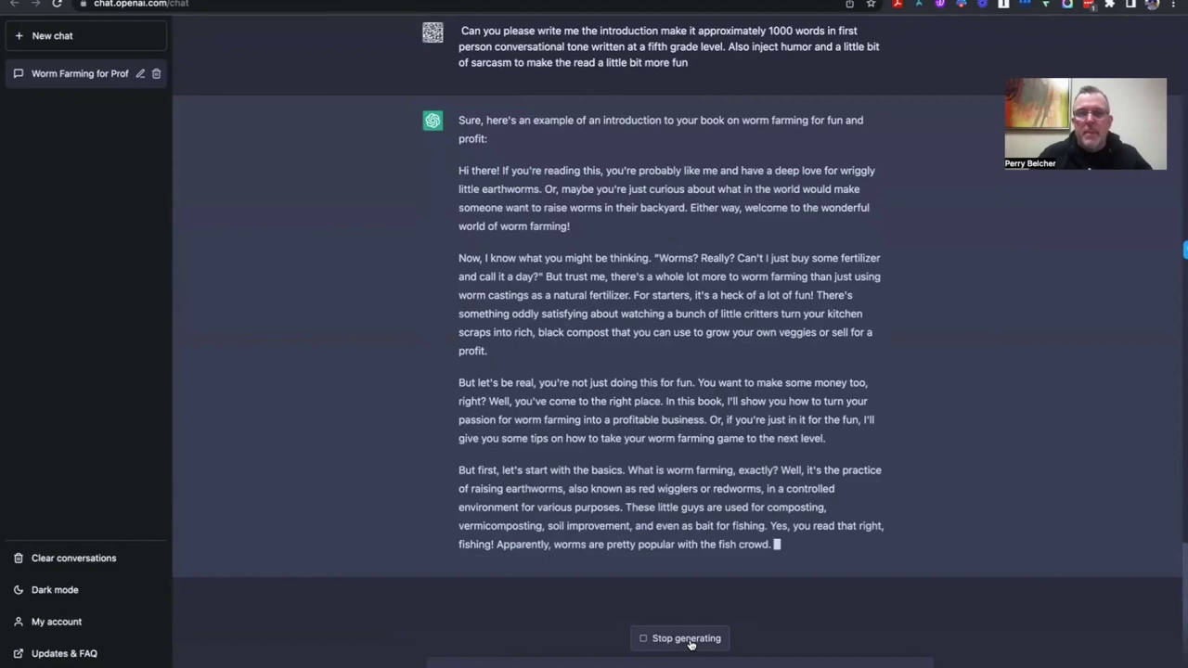
{"action": "left_click", "coordinate": [690, 640]}
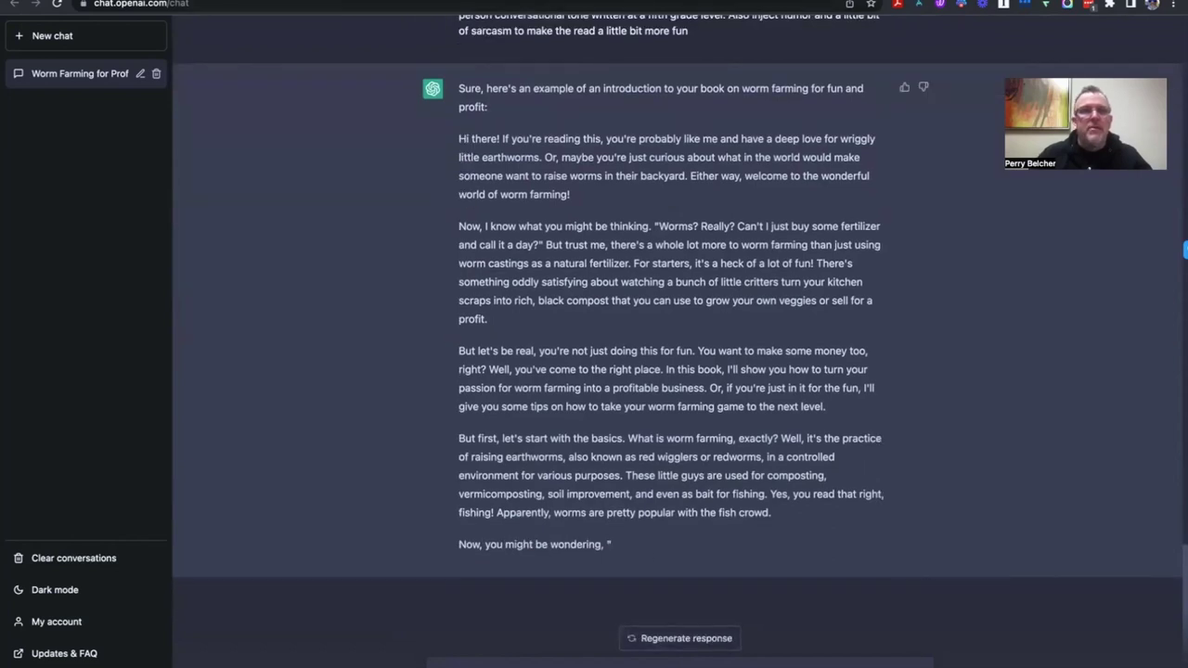
Search Google in a new browser tab for "worm farming" and change the query to "how to raise worms"
{"action": "key", "text": "ctrl+t"}
{"action": "left_click", "coordinate": [498, 246]}
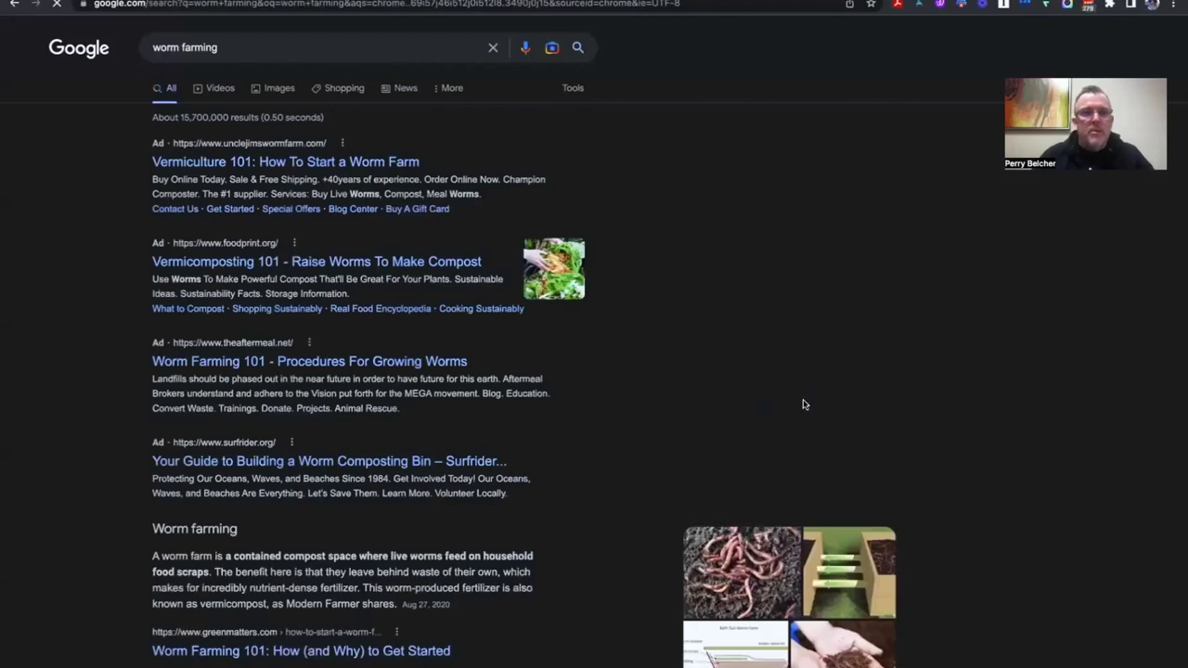
{"action": "triple_click", "coordinate": [180, 46]}
{"action": "type", "text": "how to "}
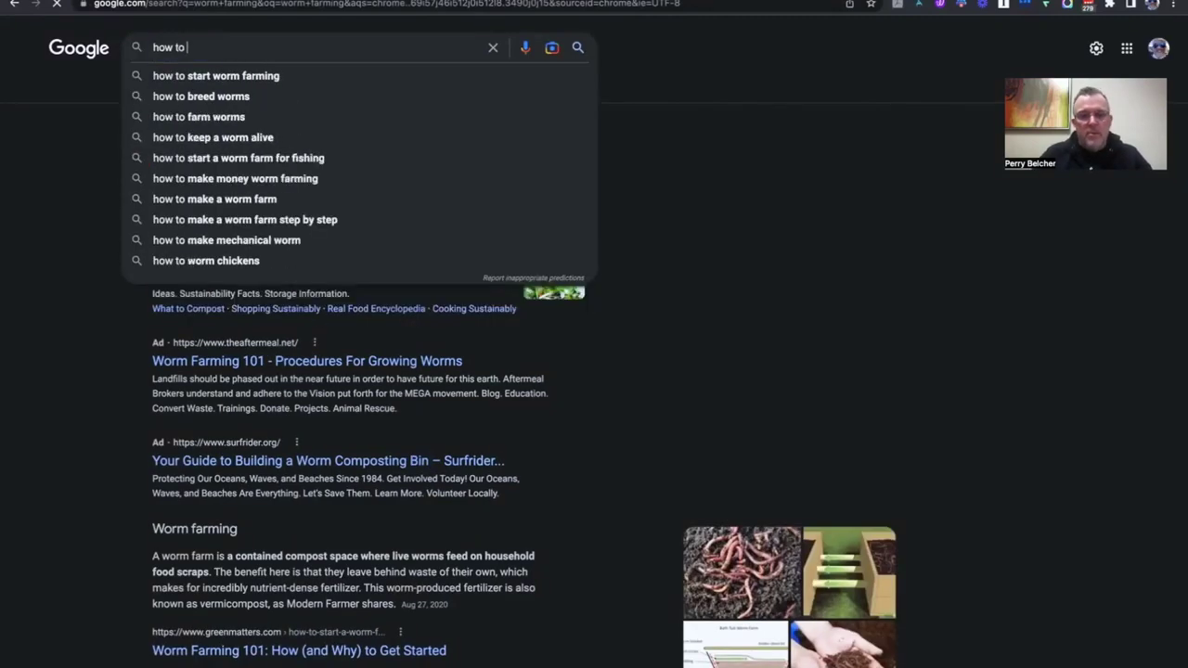
{"action": "type", "text": "raise worms"}
{"action": "key", "text": "Return"}
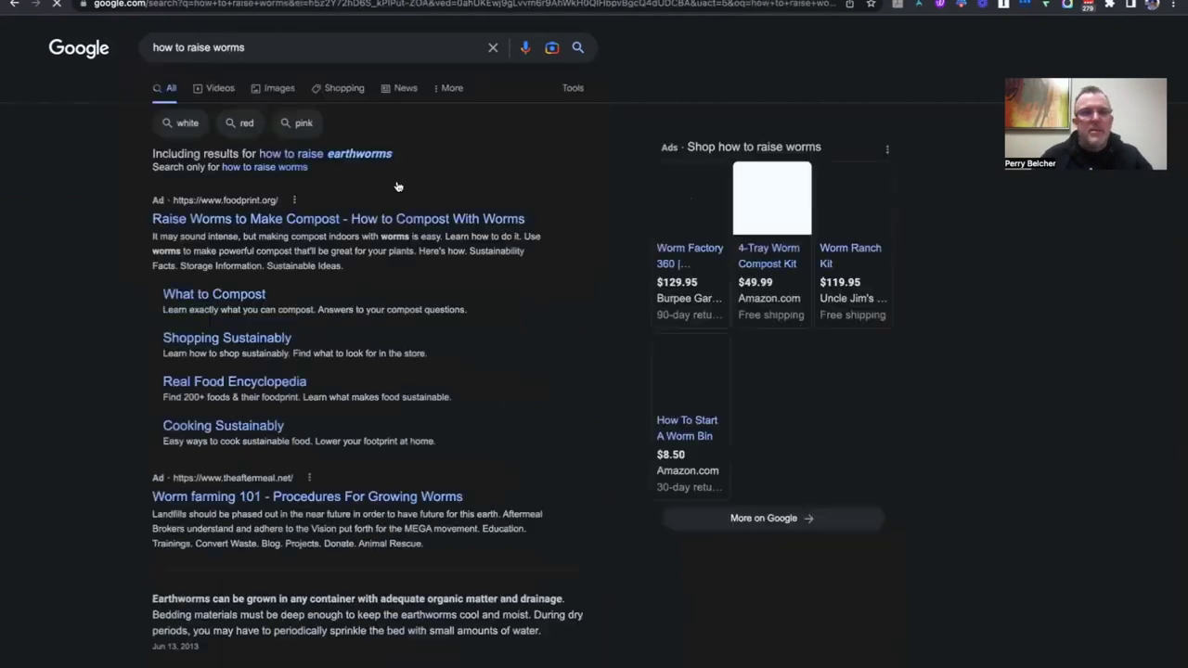
Expand and collapse the first four "People also ask" questions in the search results to load more related questions
{"action": "scroll", "coordinate": [563, 348], "scroll_direction": "down", "scroll_amount": 8}
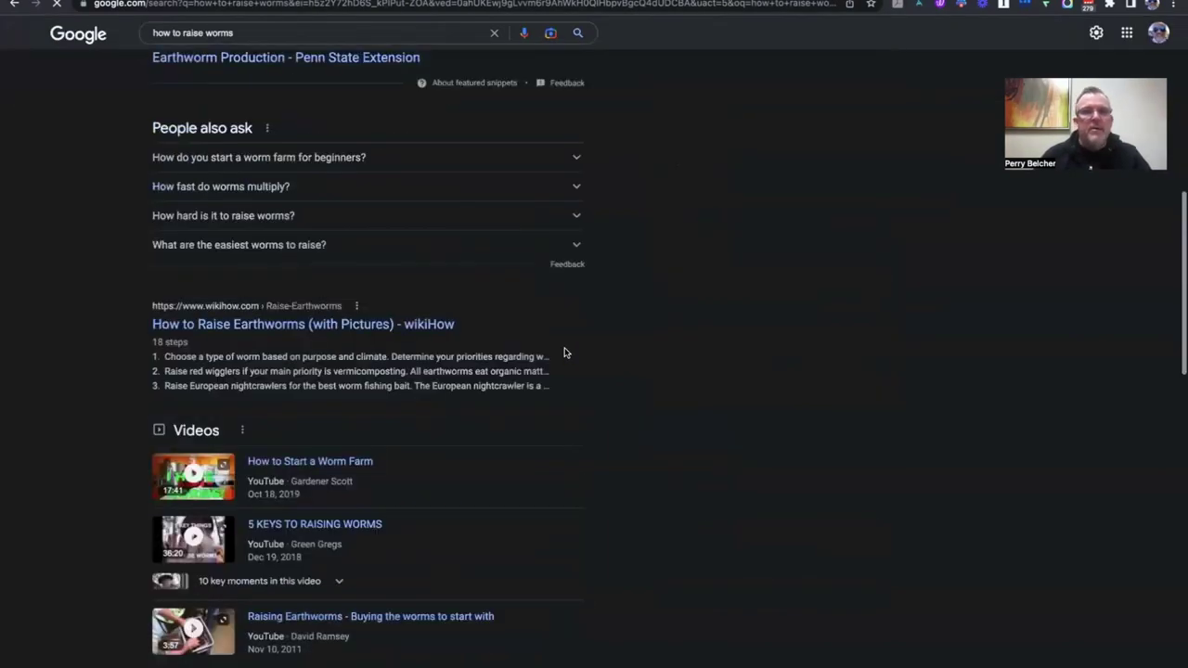
{"action": "scroll", "coordinate": [578, 191], "scroll_direction": "up", "scroll_amount": 1}
{"action": "left_click", "coordinate": [577, 190]}
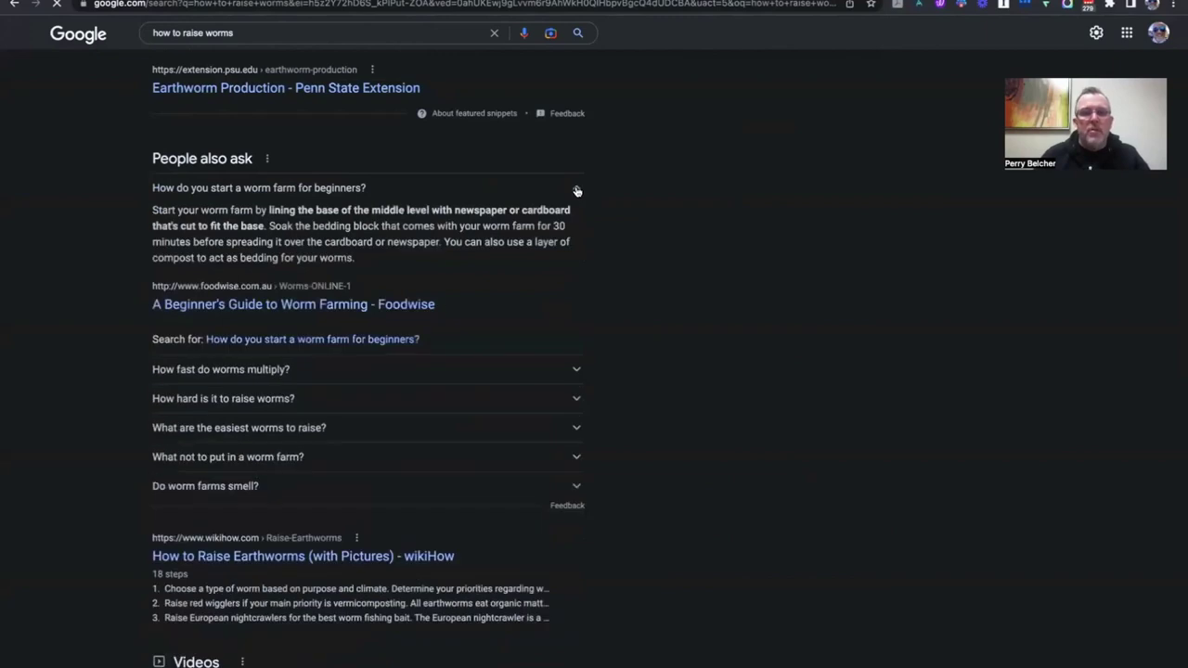
{"action": "left_click", "coordinate": [576, 190]}
{"action": "left_click", "coordinate": [577, 220]}
{"action": "left_click", "coordinate": [576, 220]}
{"action": "left_click", "coordinate": [578, 247]}
{"action": "left_click", "coordinate": [578, 248]}
{"action": "left_click", "coordinate": [577, 276]}
{"action": "left_click", "coordinate": [577, 276]}
{"action": "scroll", "coordinate": [613, 561], "scroll_direction": "down", "scroll_amount": 2}
Copy the whole list of "People also ask" questions, from starting a worm farm for beginners to worms liking eggshells
{"action": "left_click_drag", "start_coordinate": [615, 612], "coordinate": [140, 86]}
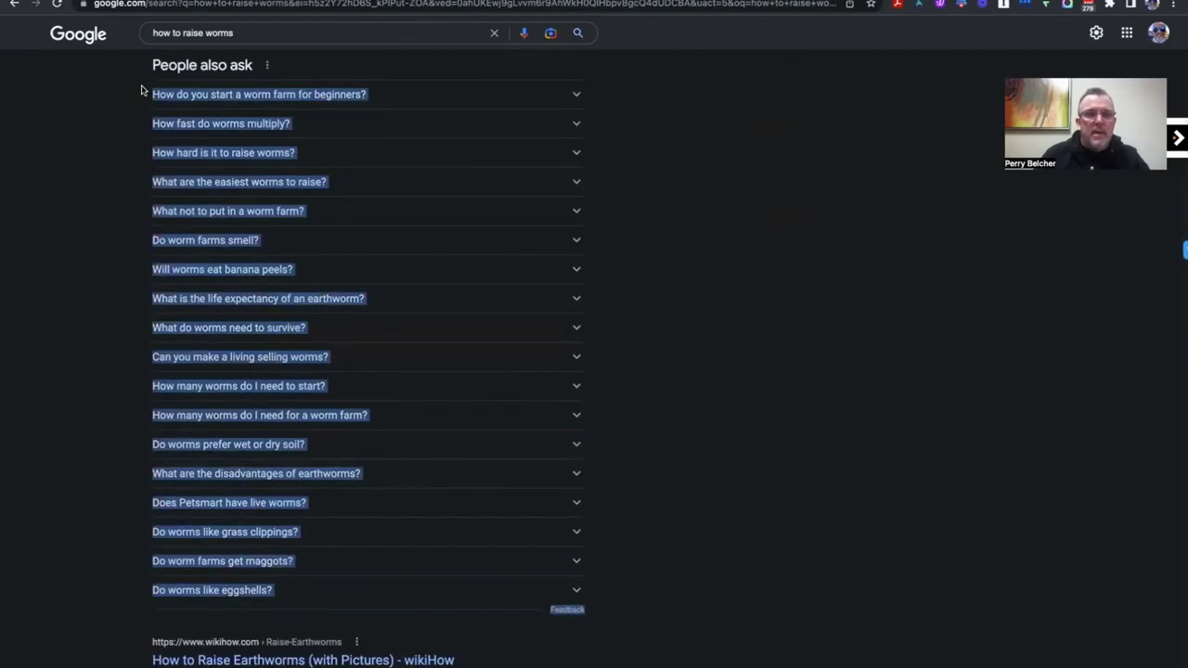
{"action": "right_click", "coordinate": [173, 90]}
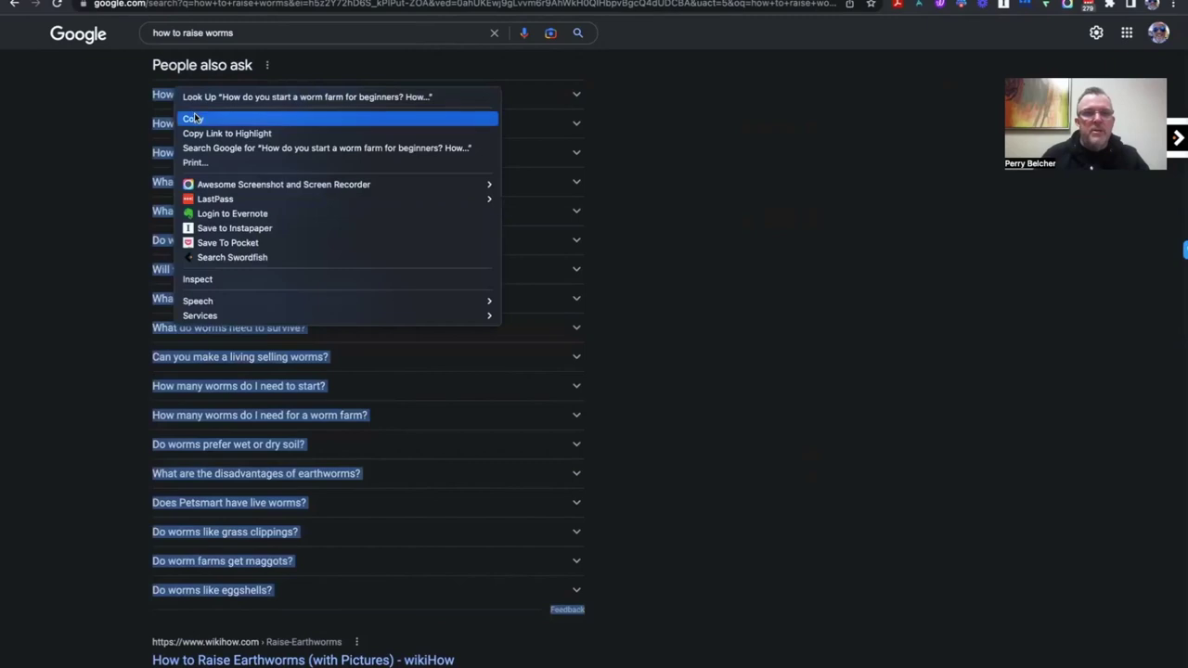
{"action": "left_click", "coordinate": [193, 118]}
Return to the ChatGPT chat, send "please answer each of these questions in the intro" with the copied questions pasted in, and stop the response partway
{"action": "key", "text": "ctrl+Tab"}
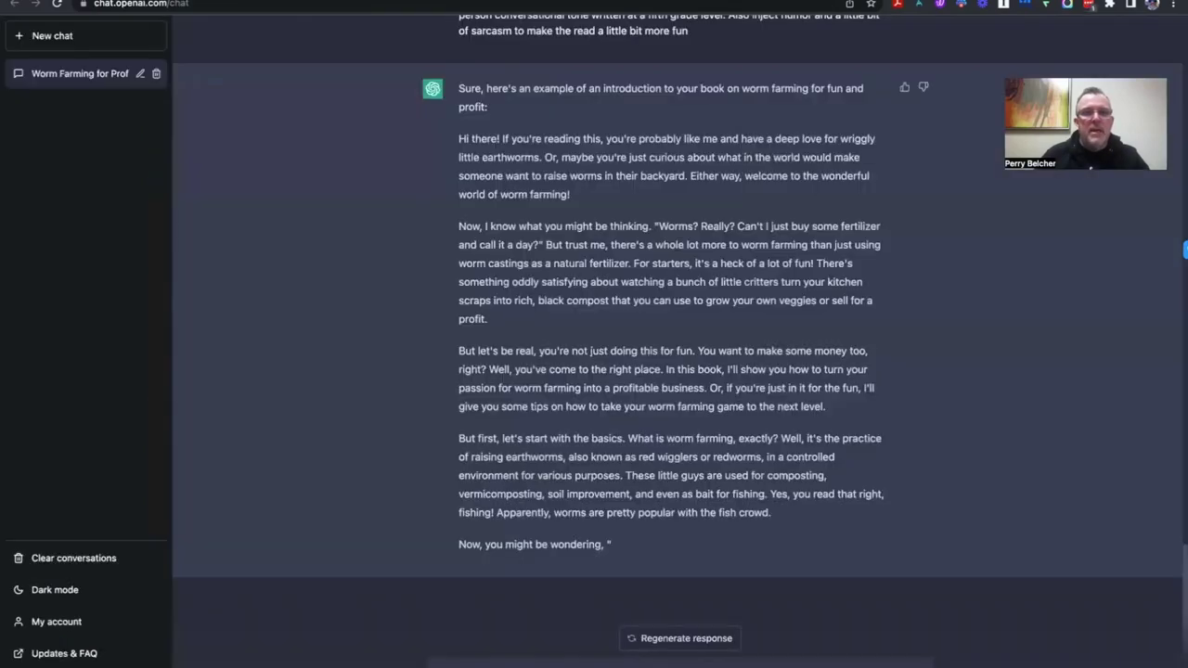
{"action": "left_click", "coordinate": [649, 663]}
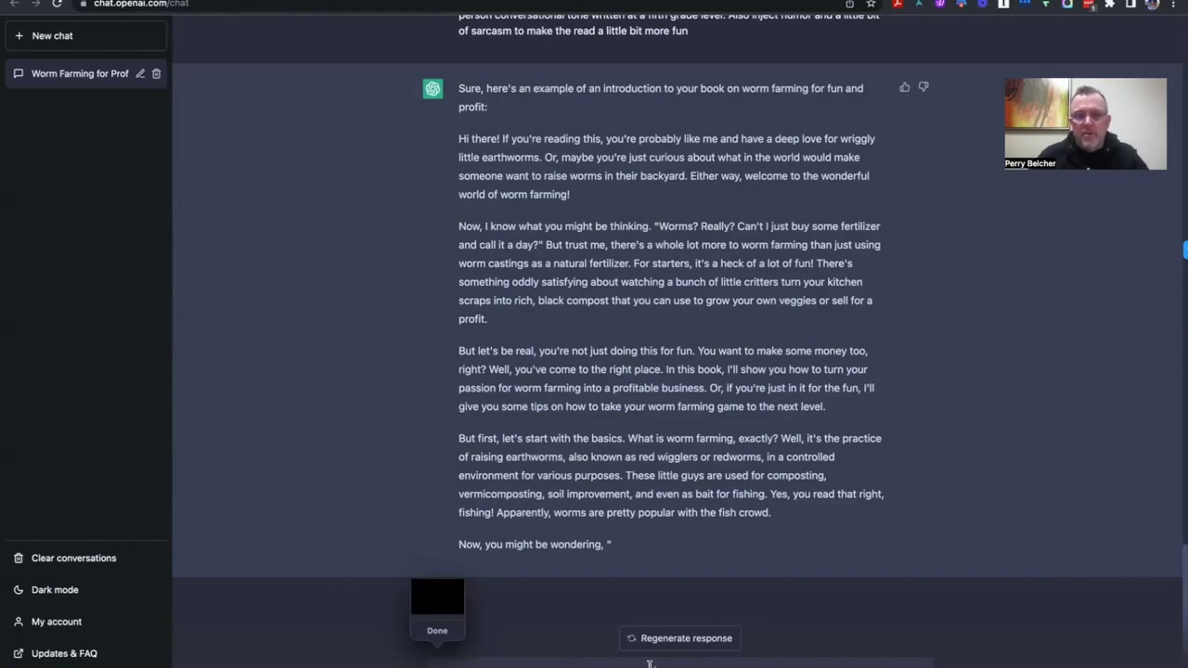
{"action": "right_click", "coordinate": [731, 663]}
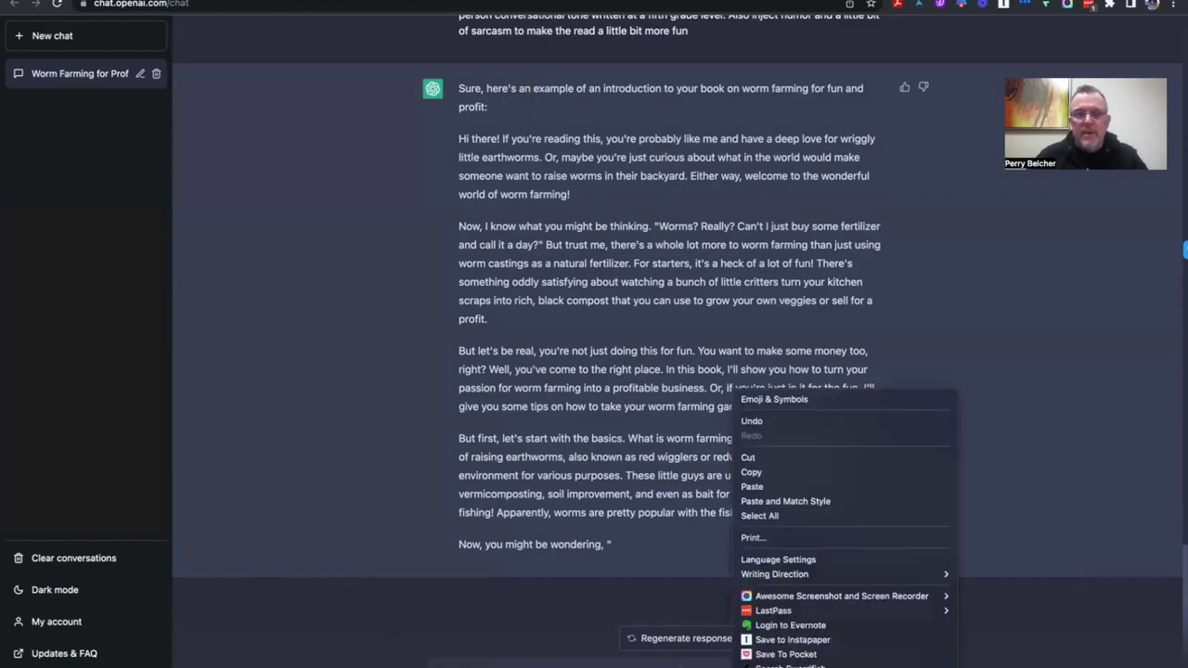
{"action": "left_click", "coordinate": [756, 488]}
{"action": "key", "text": "Return"}
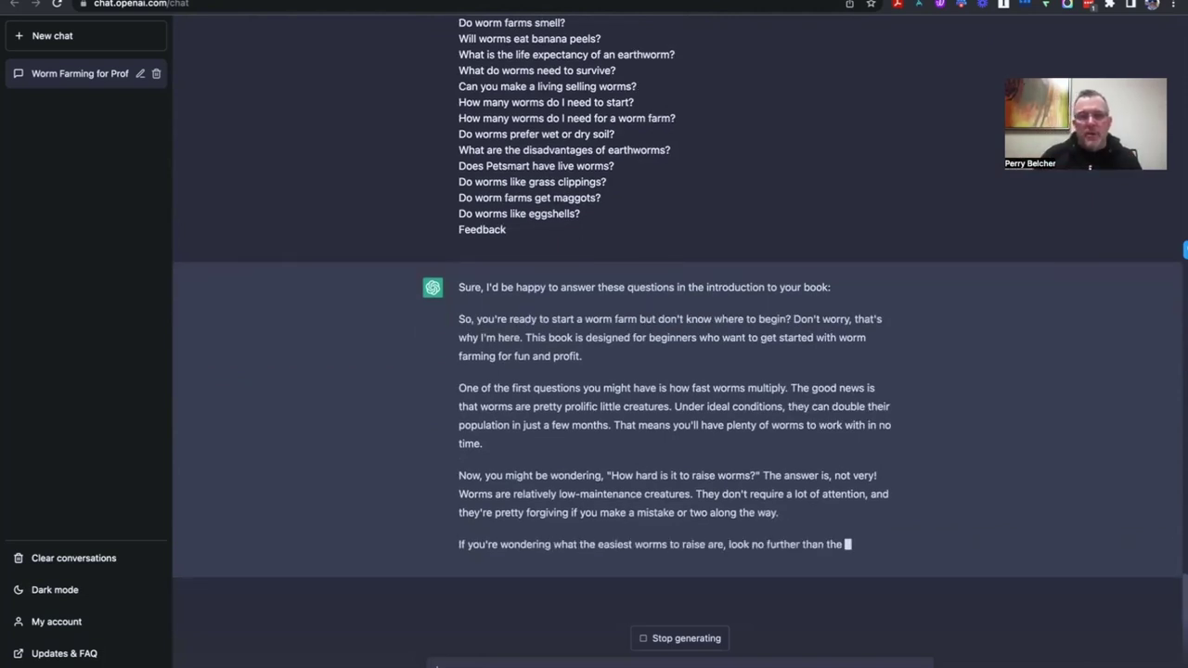
{"action": "left_click", "coordinate": [695, 637]}
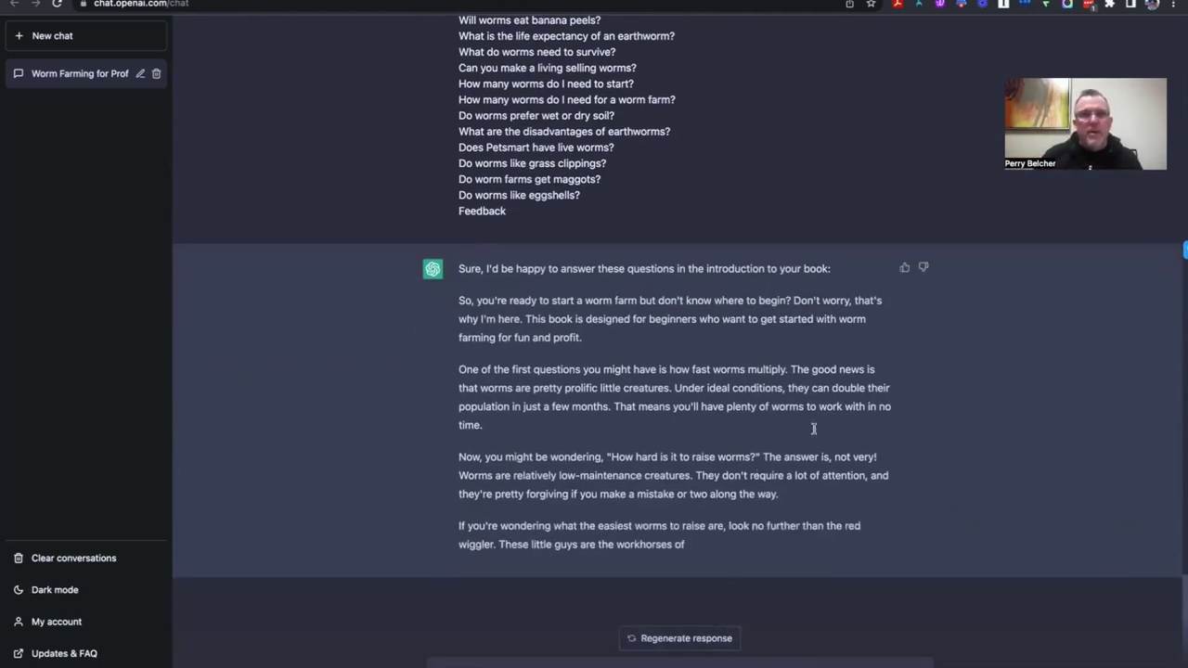
Review the conversation's outline, alternative titles, introduction draft and the answers to the pasted questions
{"action": "scroll", "coordinate": [755, 280], "scroll_direction": "up", "scroll_amount": 10}
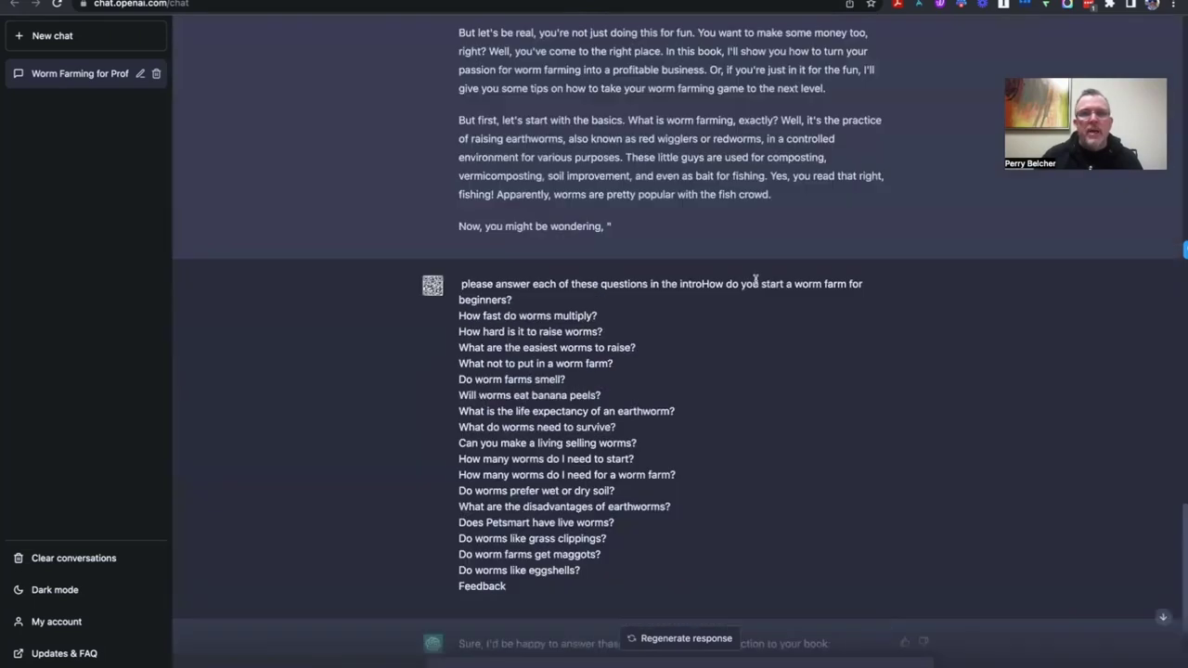
{"action": "scroll", "coordinate": [755, 285], "scroll_direction": "down", "scroll_amount": 1}
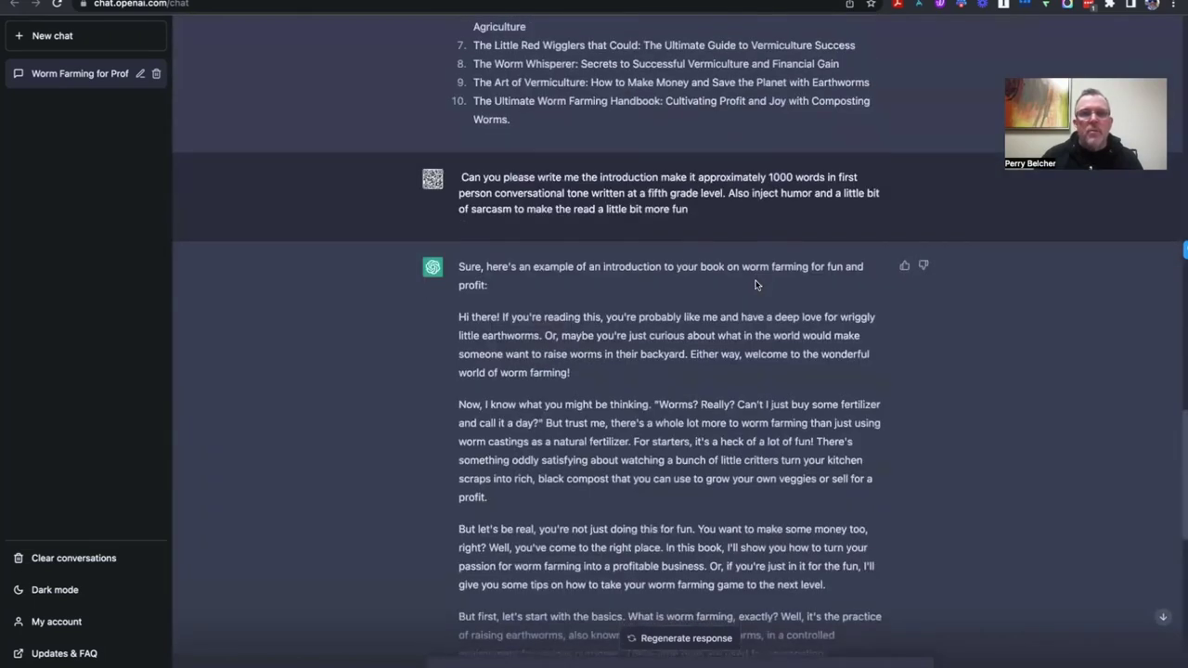
{"action": "scroll", "coordinate": [755, 285], "scroll_direction": "down", "scroll_amount": 15}
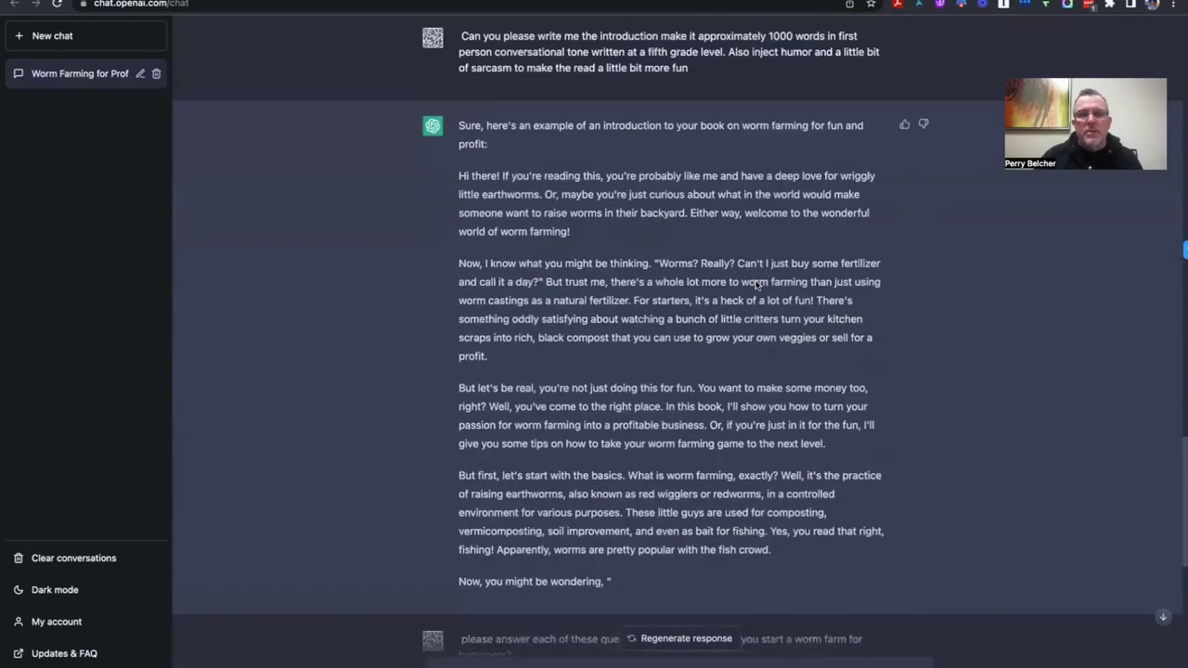
{"action": "scroll", "coordinate": [755, 285], "scroll_direction": "up", "scroll_amount": 10}
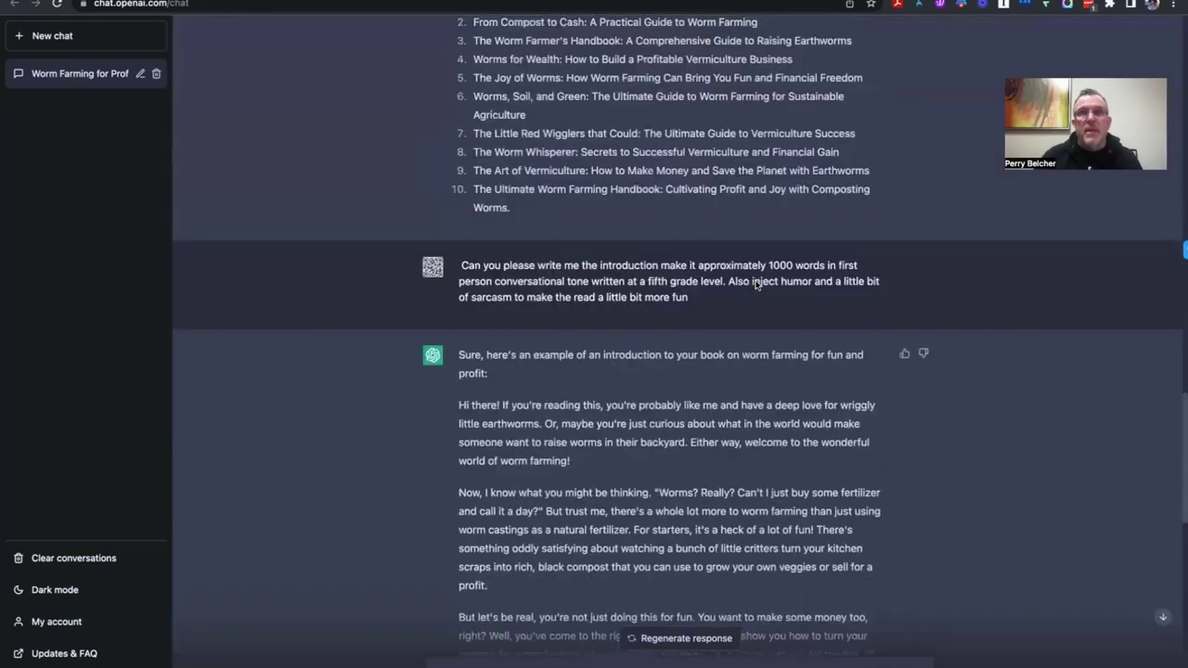
{"action": "scroll", "coordinate": [755, 285], "scroll_direction": "up", "scroll_amount": 10}
{"action": "scroll", "coordinate": [756, 285], "scroll_direction": "down", "scroll_amount": 10}
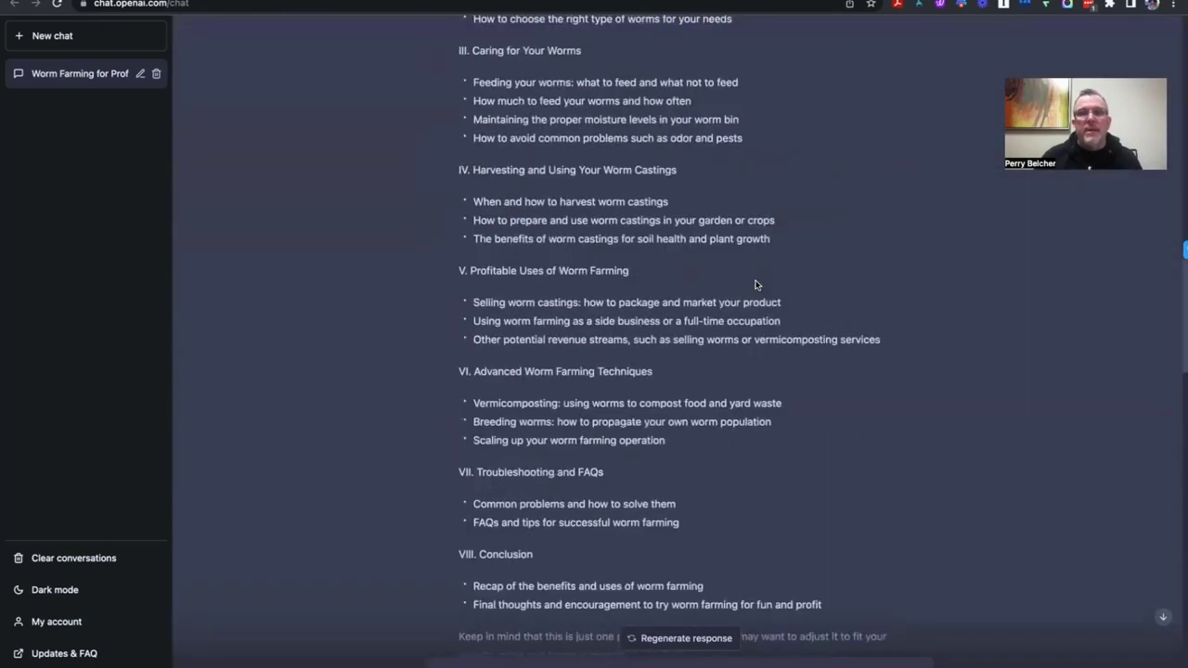
{"action": "scroll", "coordinate": [756, 285], "scroll_direction": "down", "scroll_amount": 15}
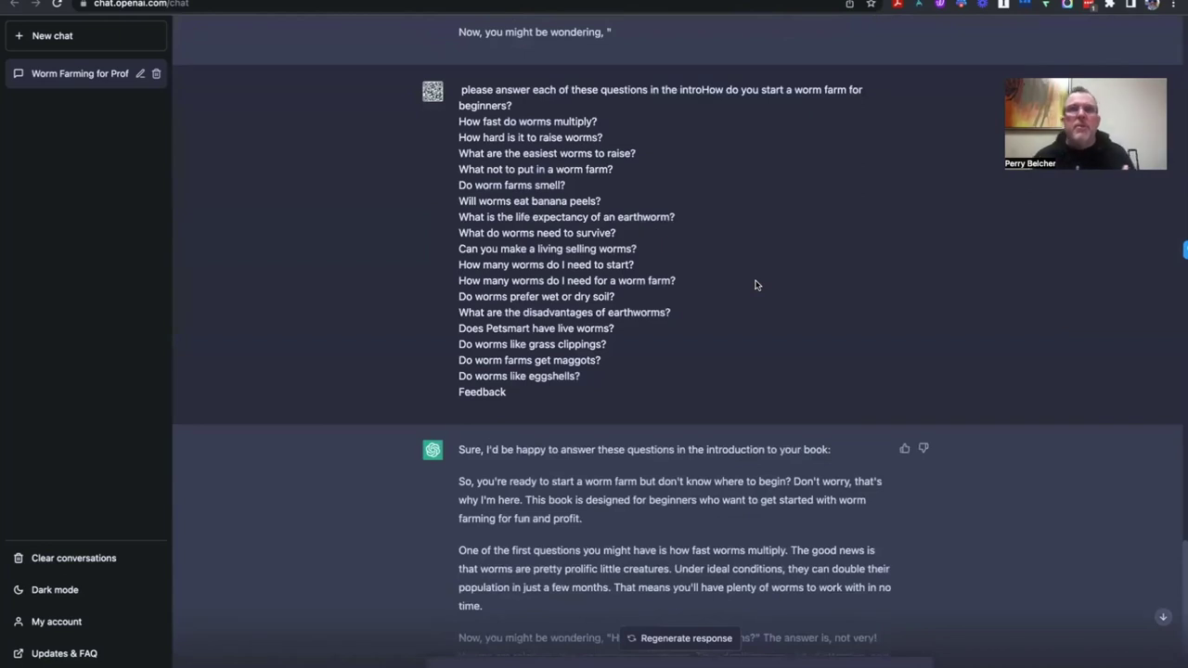
{"action": "scroll", "coordinate": [756, 285], "scroll_direction": "down", "scroll_amount": 3}
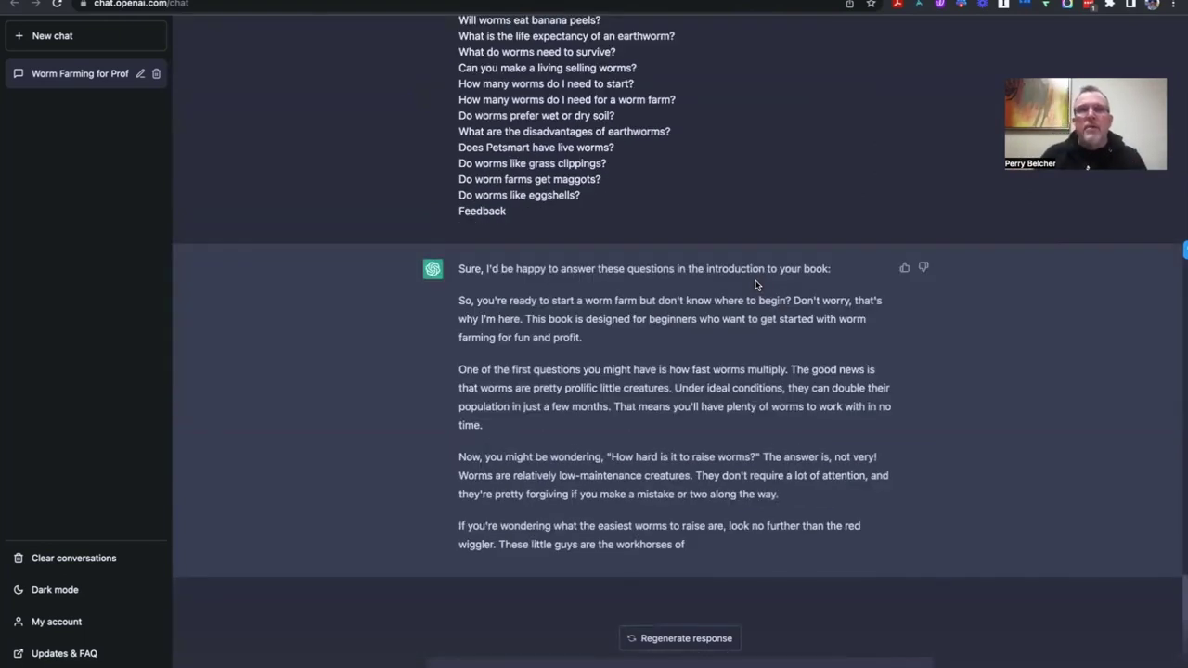